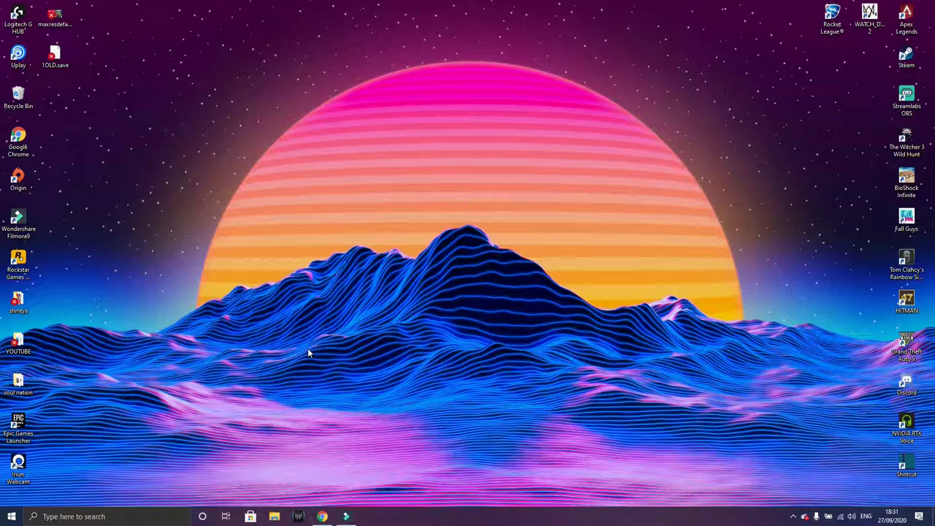
Launch Uplay, dismiss the free-access notice and open the general settings to check the cloud save synchronization option
click(18, 58)
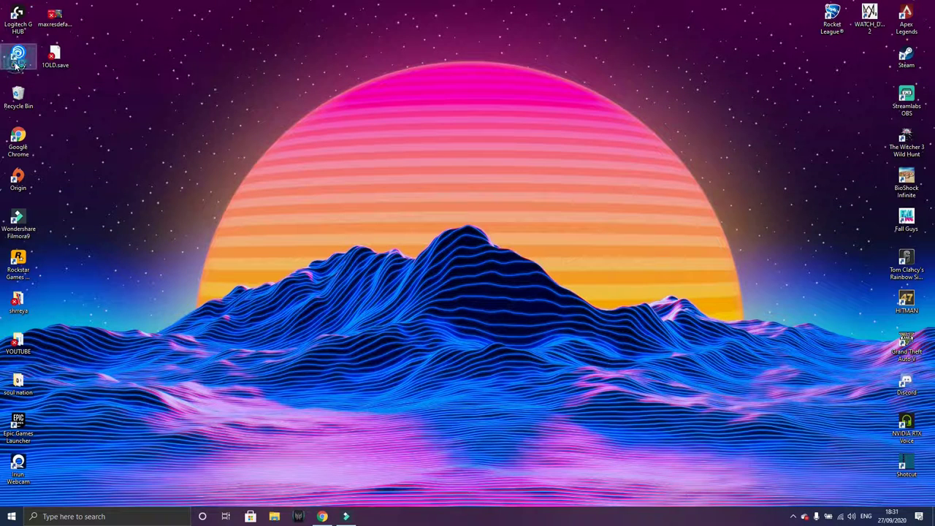
double_click(18, 58)
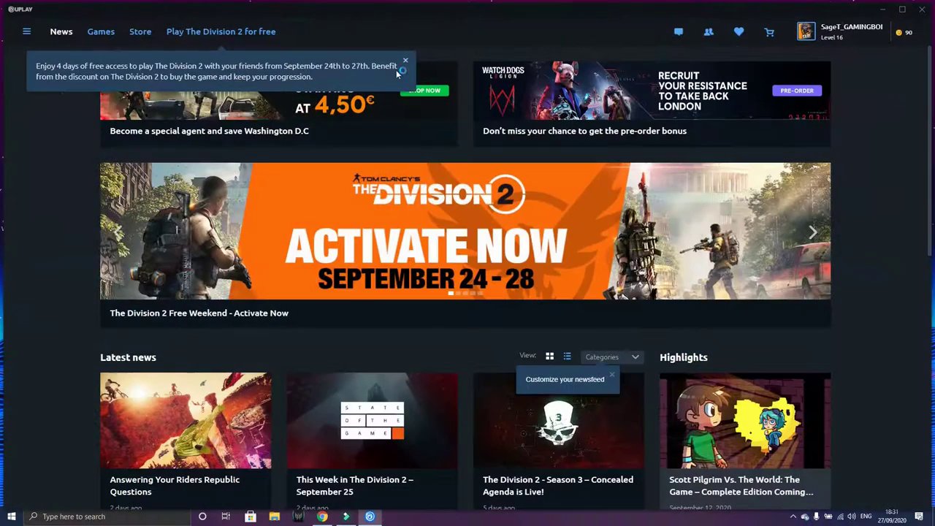
click(406, 60)
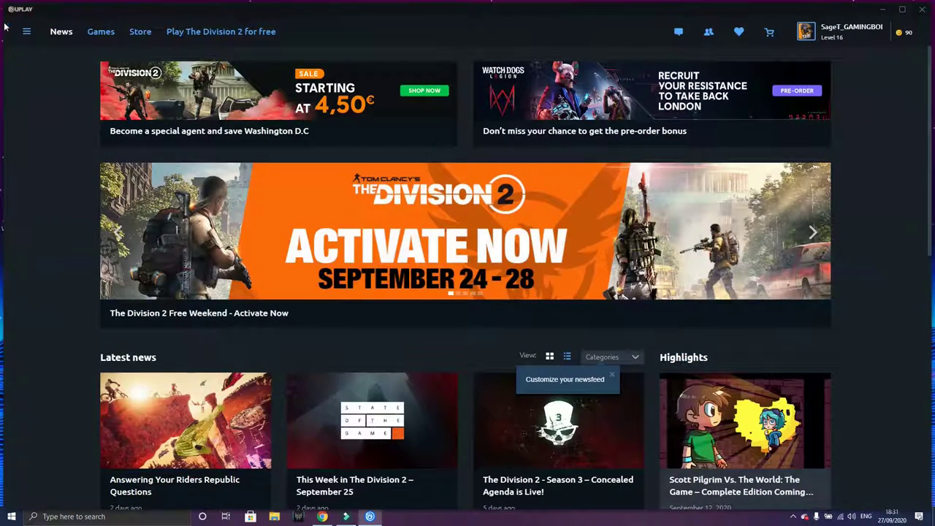
click(26, 31)
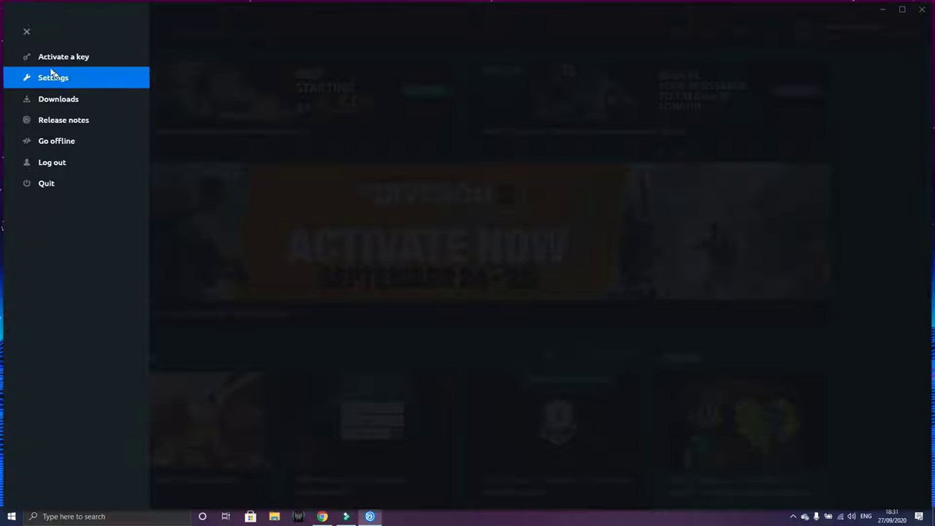
click(25, 32)
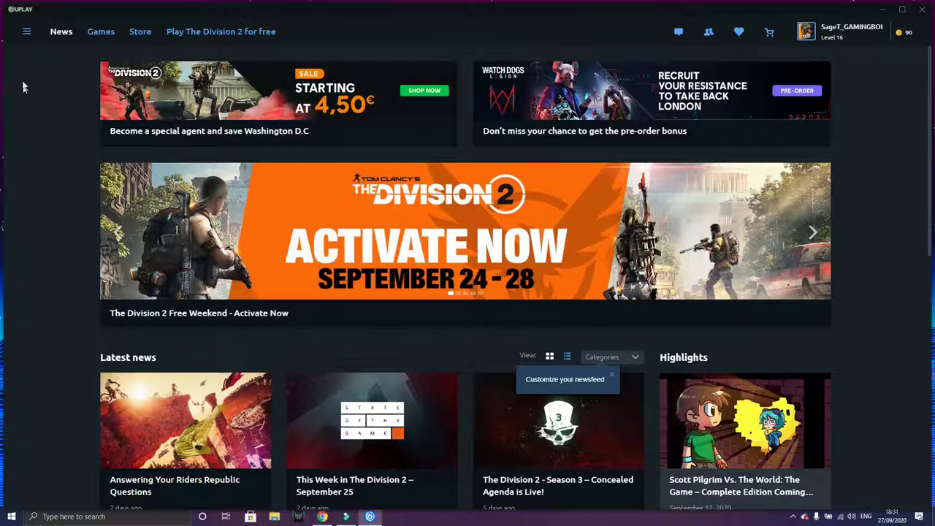
click(26, 31)
click(64, 77)
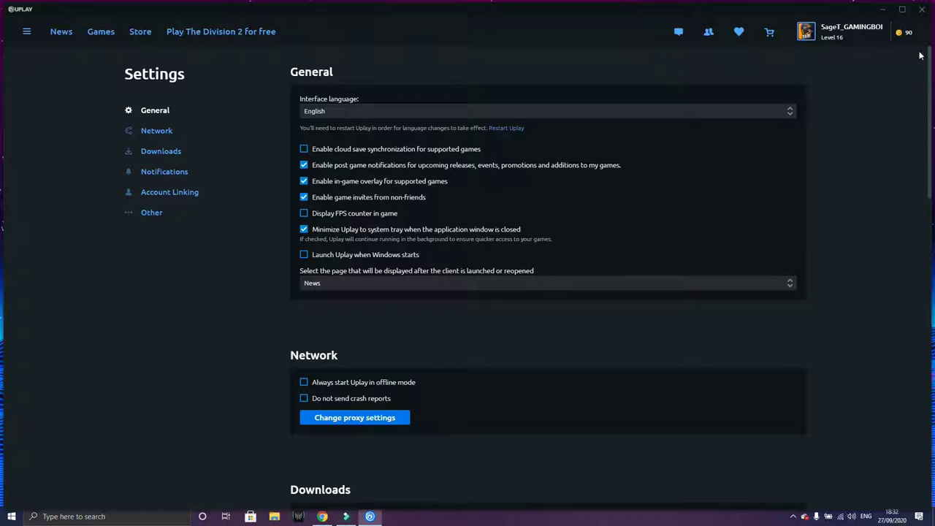
Close the Uplay window and return to the desktop
click(922, 9)
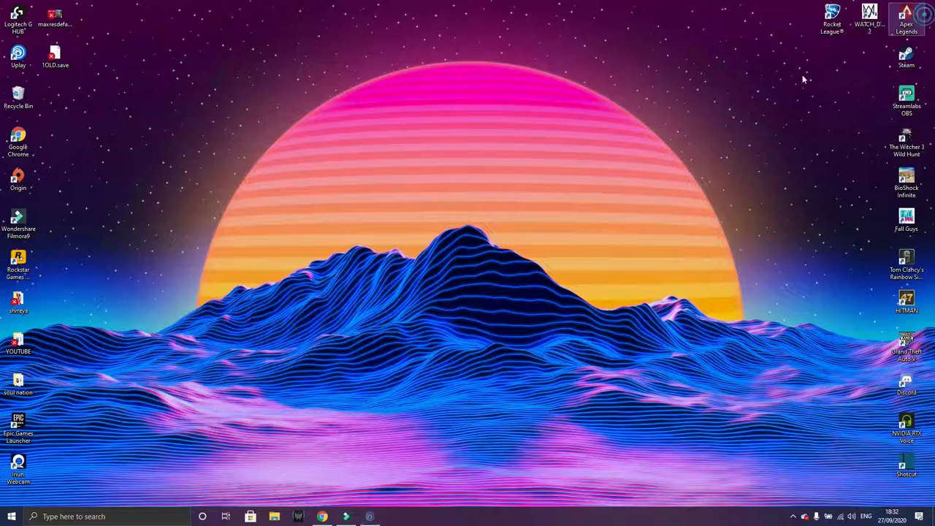
right_click(333, 288)
click(355, 312)
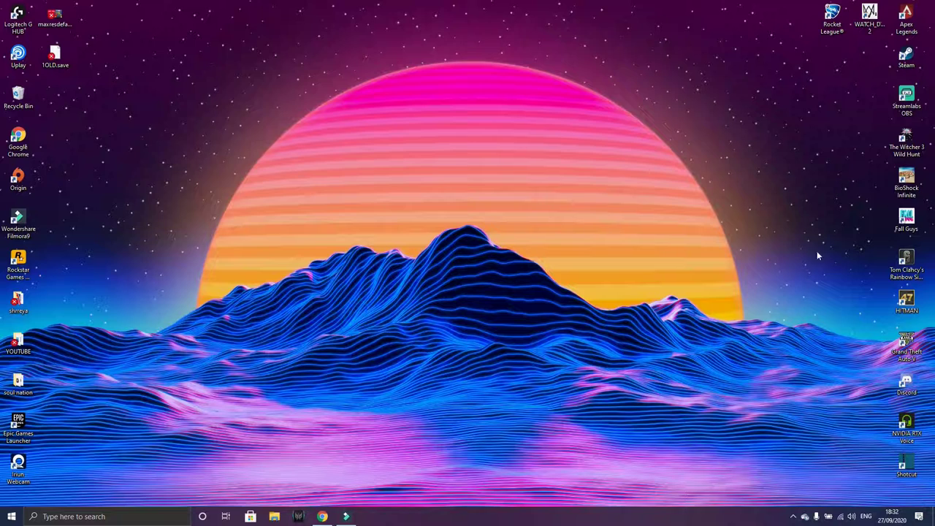
Switch to Chrome, load the MEGA file link already in the address bar and download 1.save
click(322, 517)
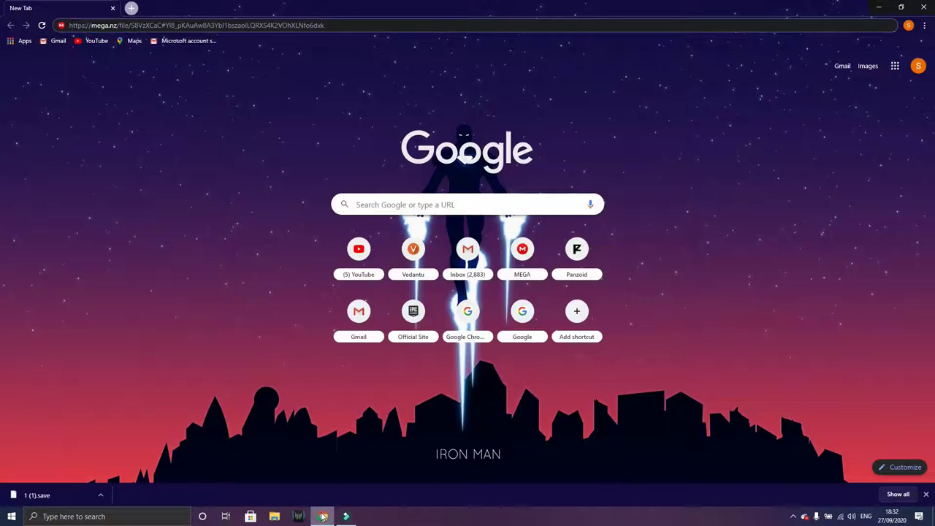
drag(333, 25, 69, 25)
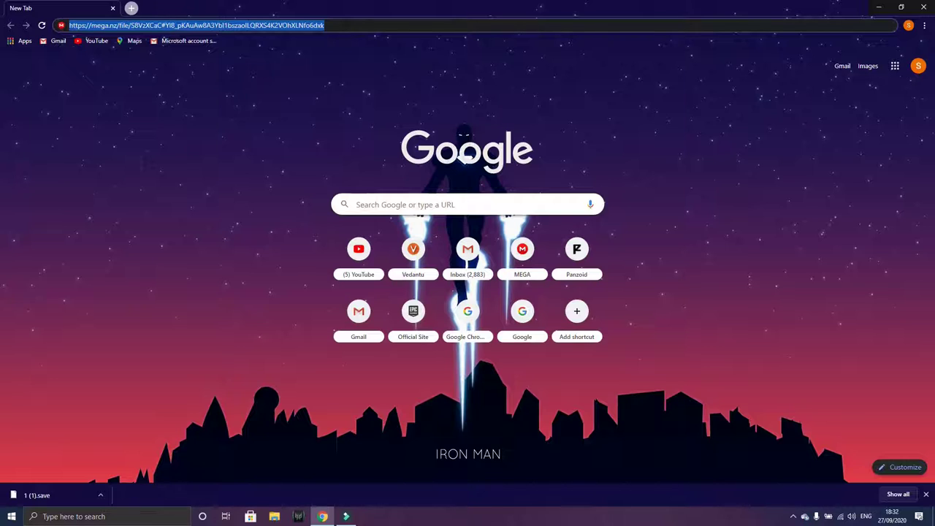
key(Return)
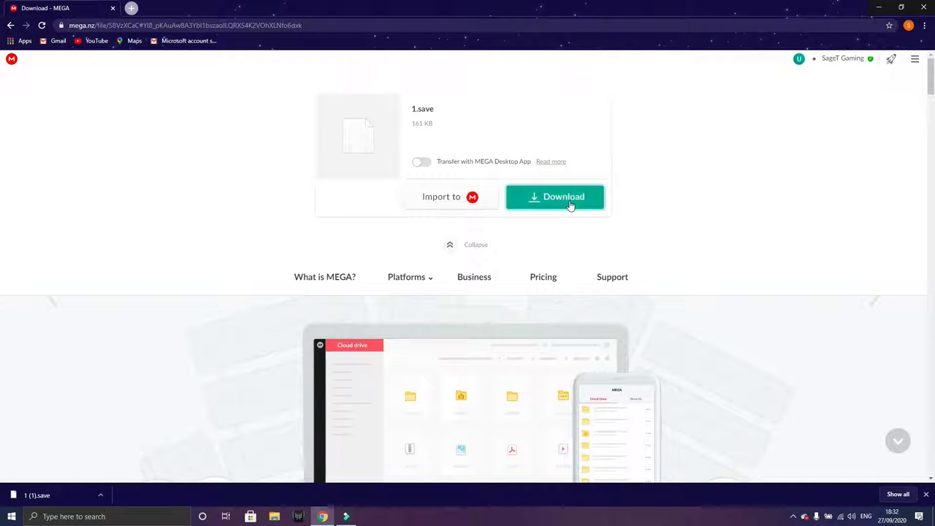
click(571, 206)
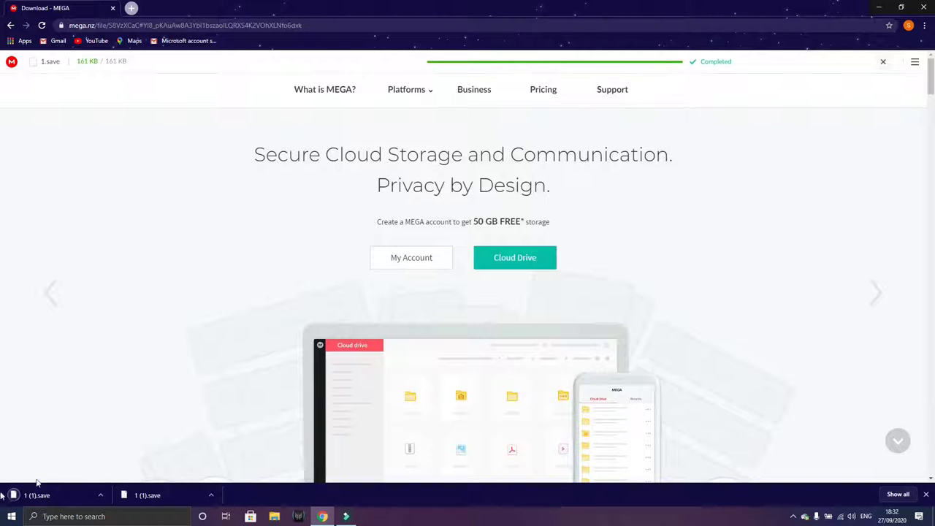
Show the downloaded save file in its folder, move it onto the desktop and close the Downloads window
click(100, 496)
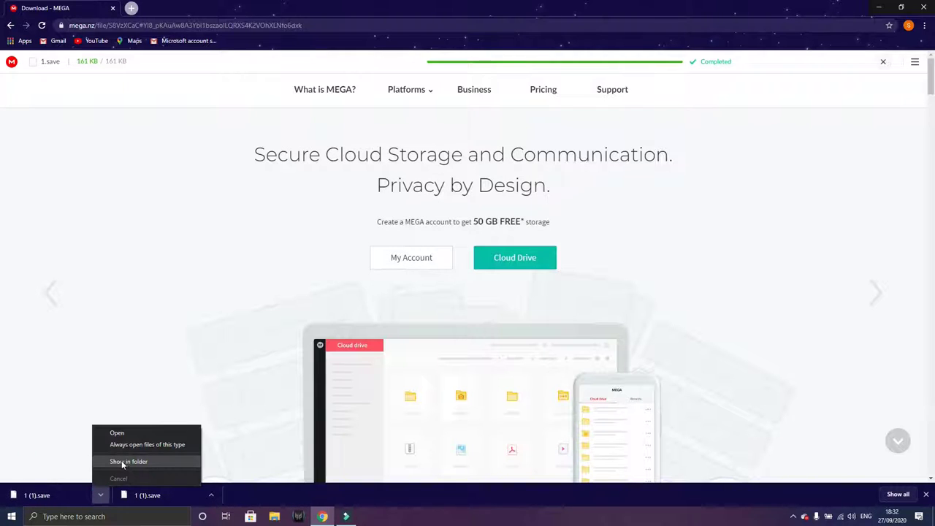
click(131, 462)
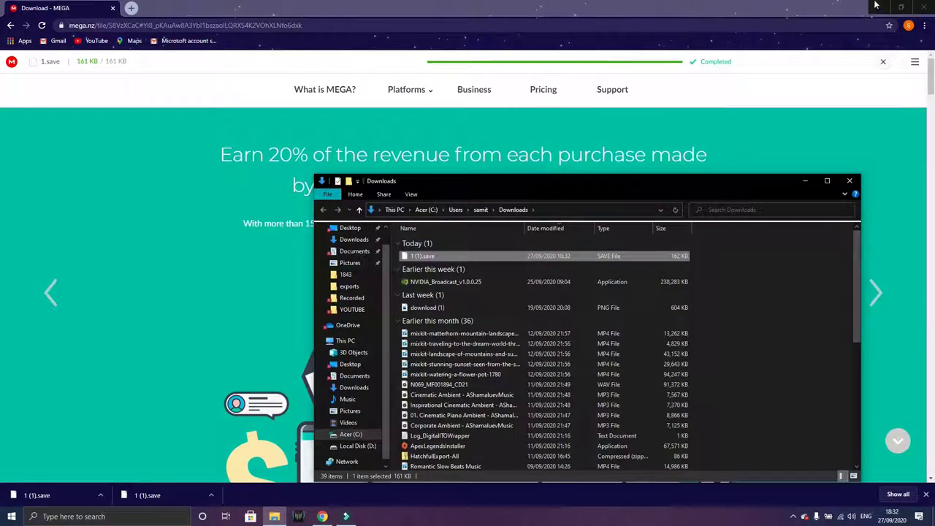
click(853, 25)
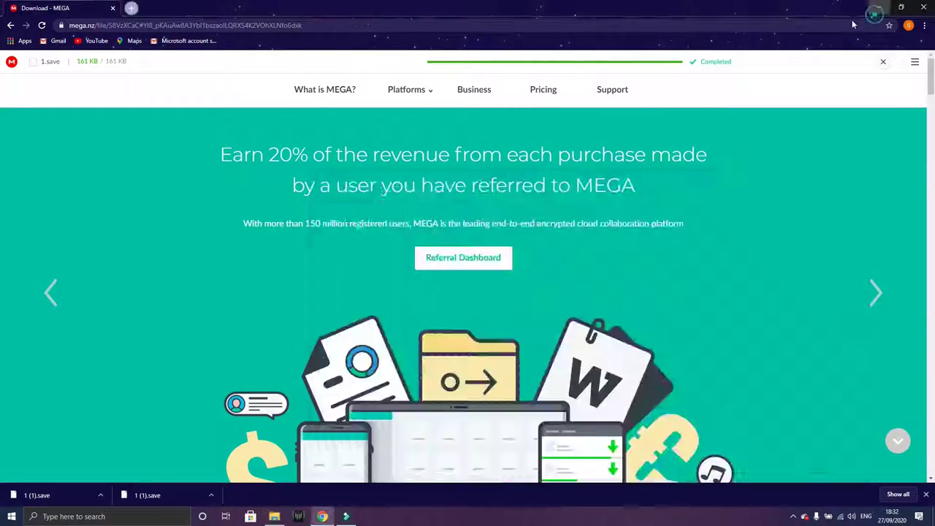
drag(417, 256, 196, 150)
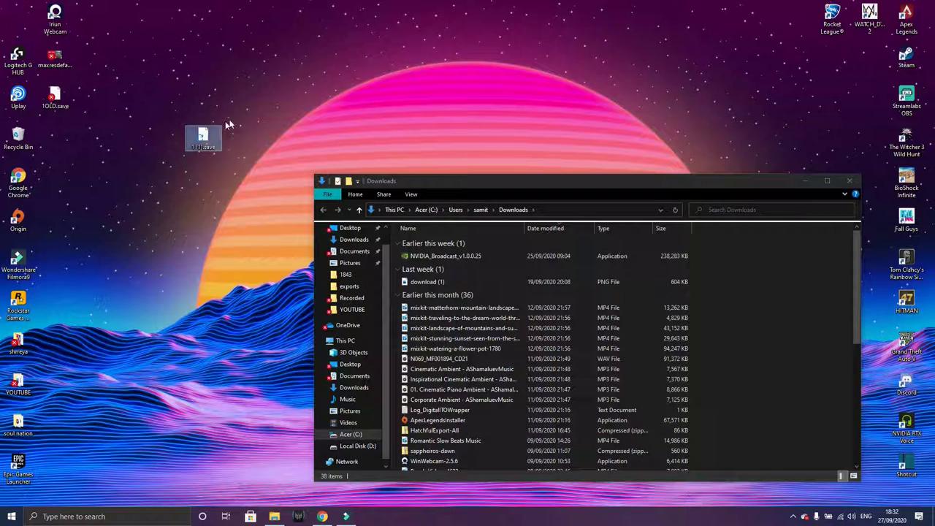
click(849, 181)
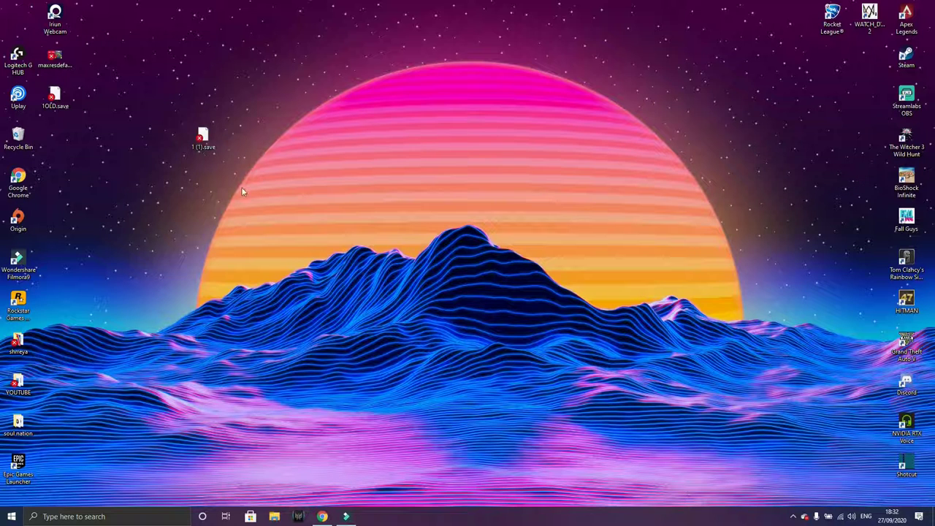
Rename the "1 (1).save" file on the desktop to 1.save
click(204, 143)
right_click(202, 140)
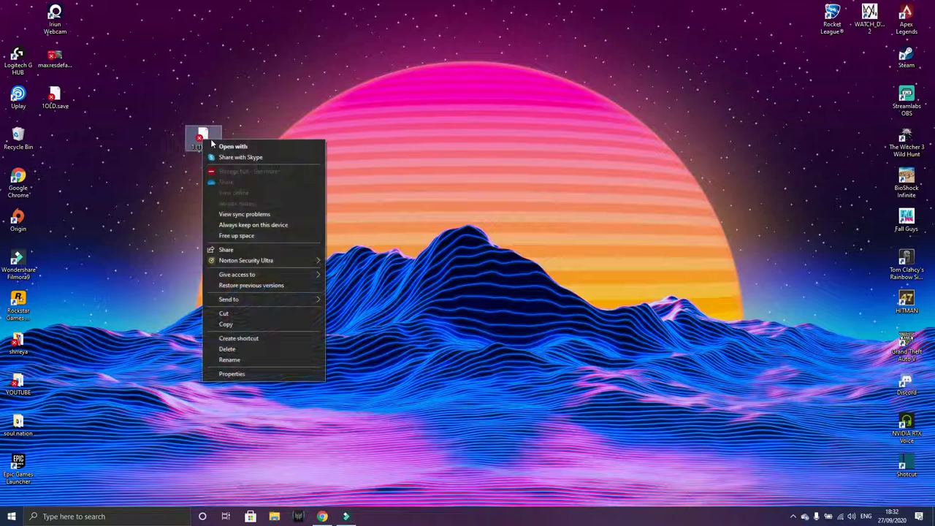
click(263, 160)
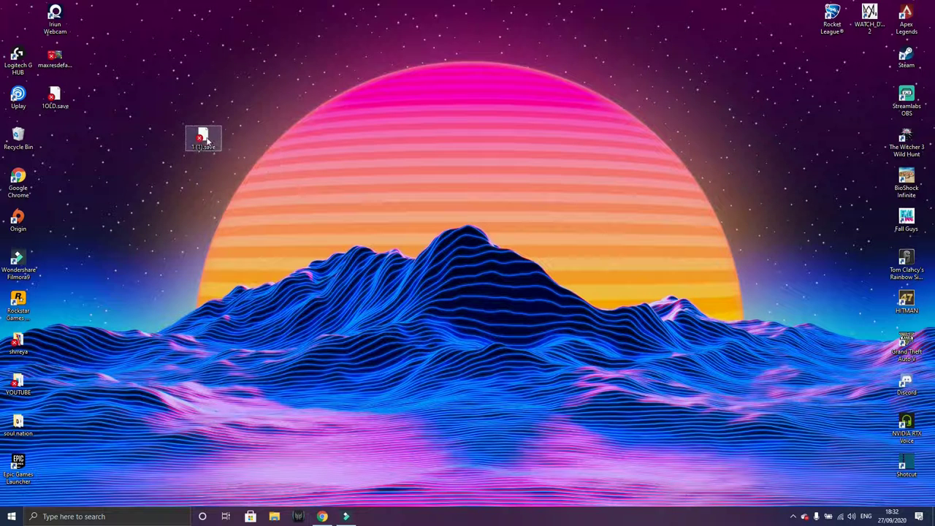
right_click(207, 140)
mouse_move(254, 296)
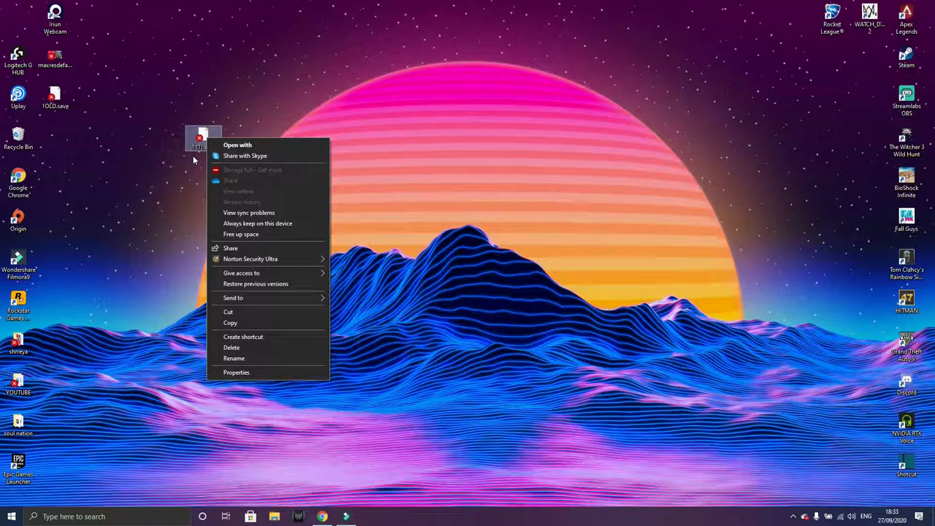
click(288, 358)
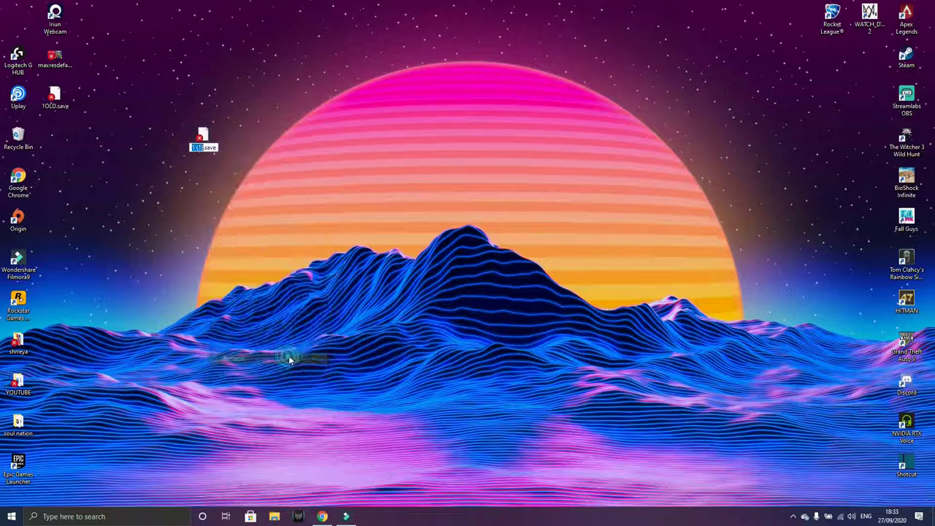
click(238, 192)
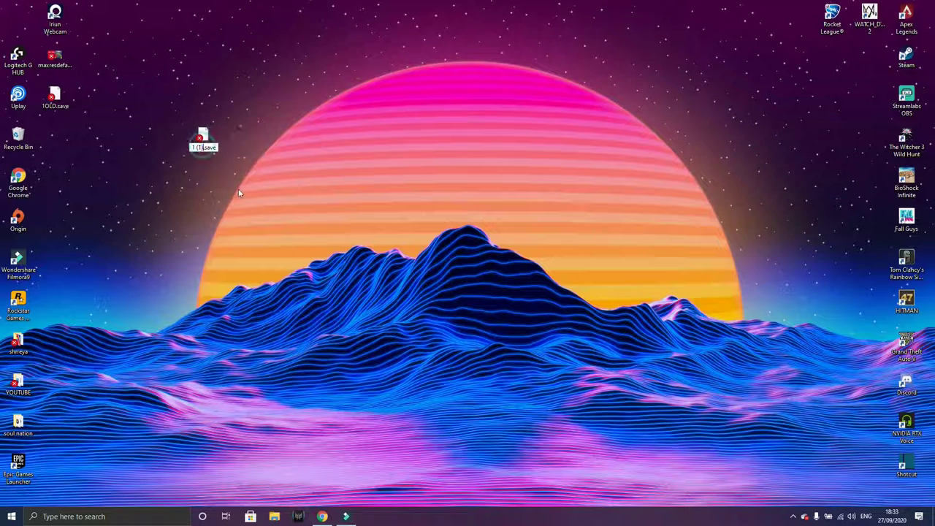
key(F2)
text(1)
double_click(195, 147)
key(Return)
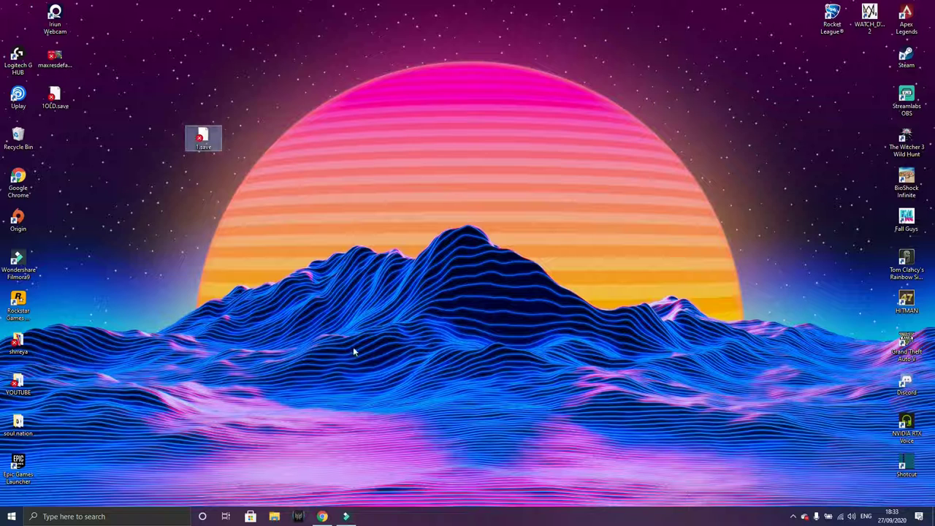
Close the Chrome window and open a maximized File Explorer window
click(314, 519)
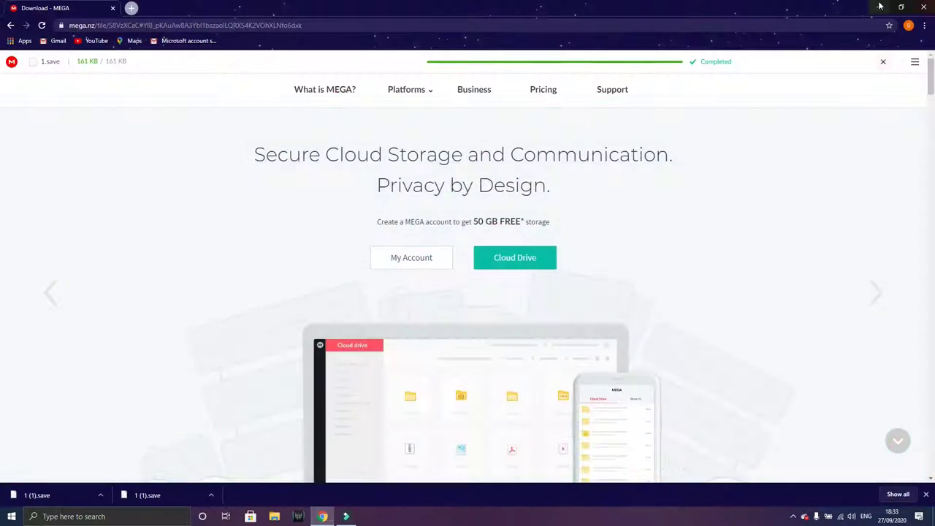
click(924, 8)
click(273, 517)
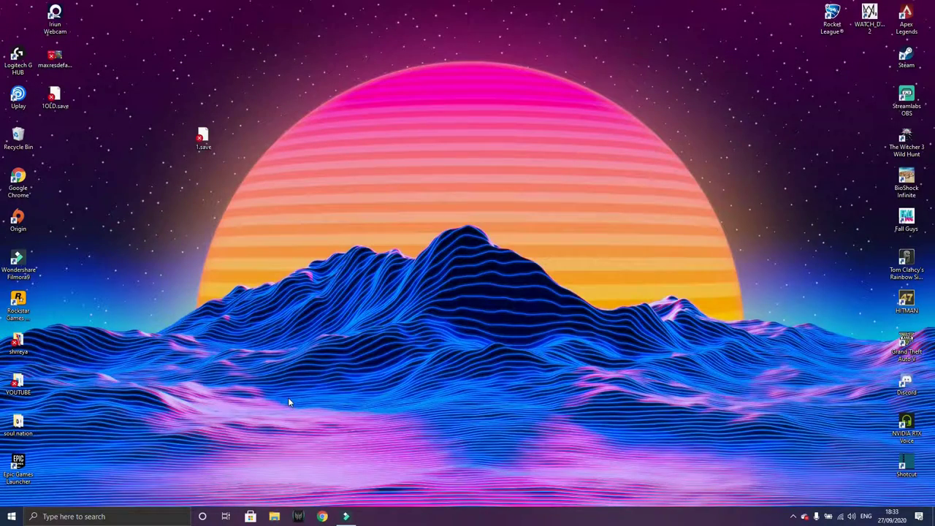
click(826, 180)
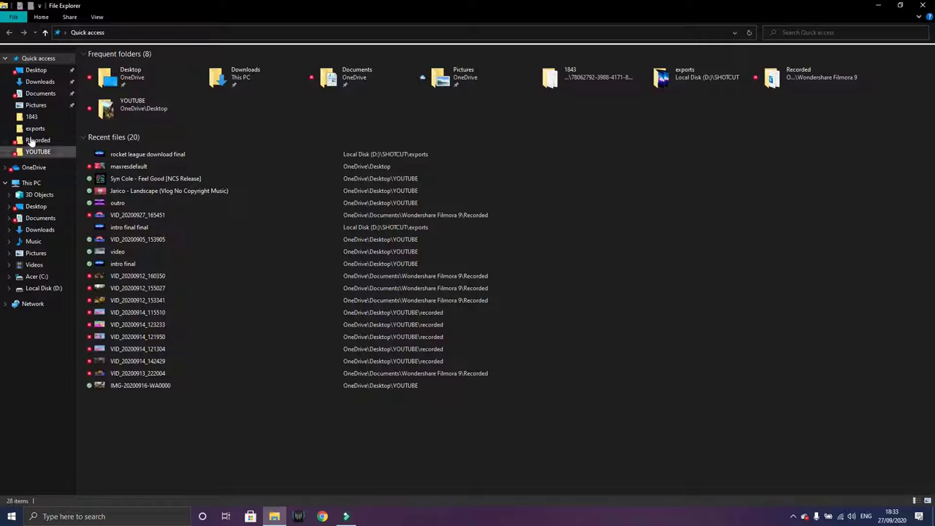
Open the Ubisoft Game Launcher folder under Program Files (x86)\Ubisoft on the Acer (C:) drive
click(42, 280)
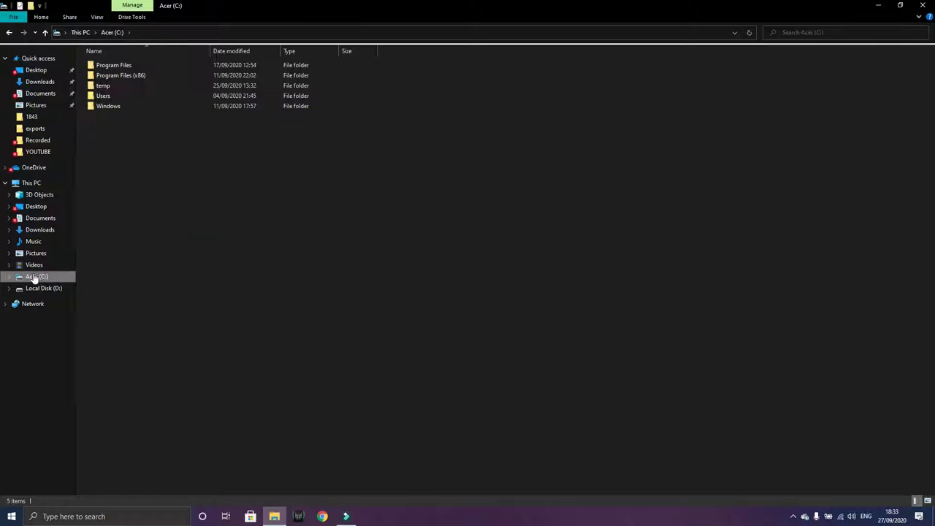
double_click(124, 76)
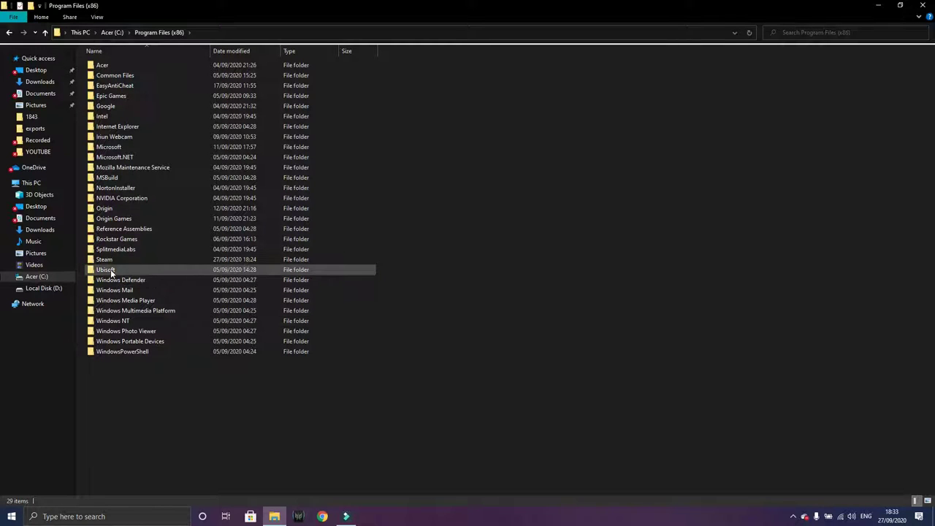
double_click(128, 269)
click(121, 66)
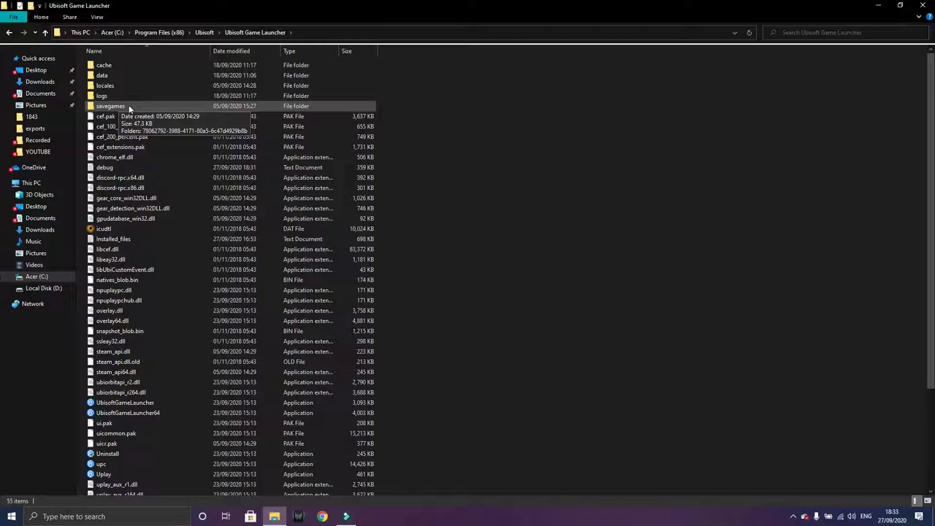
Open the savegames folder, its user ID subfolder and the 1843 game folder inside it
double_click(129, 106)
double_click(139, 65)
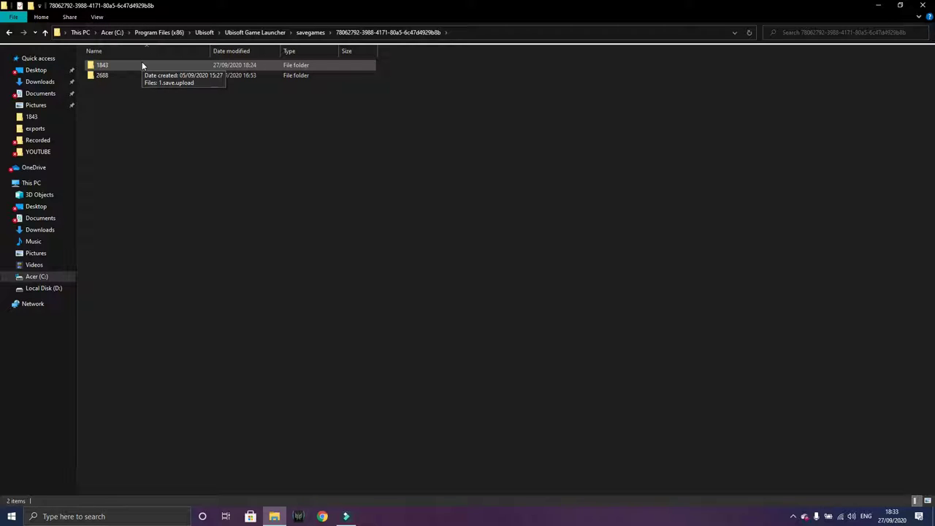
key(alt)
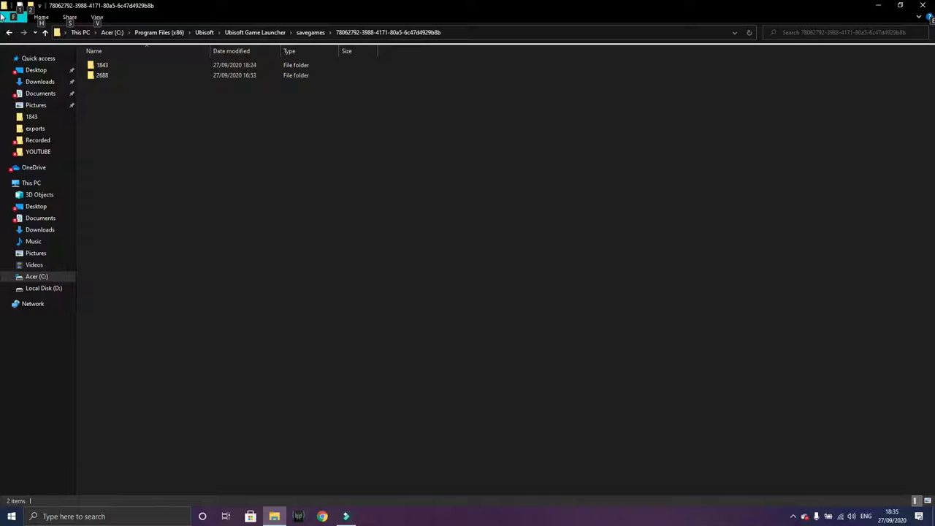
double_click(120, 64)
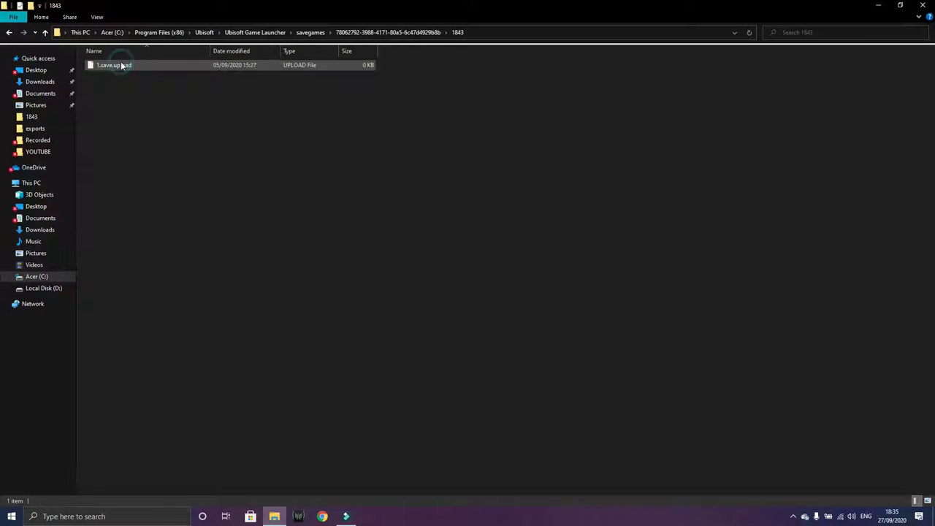
Restore the 1843 folder window to a smaller size and copy the 1.save file from the desktop into that folder
click(900, 6)
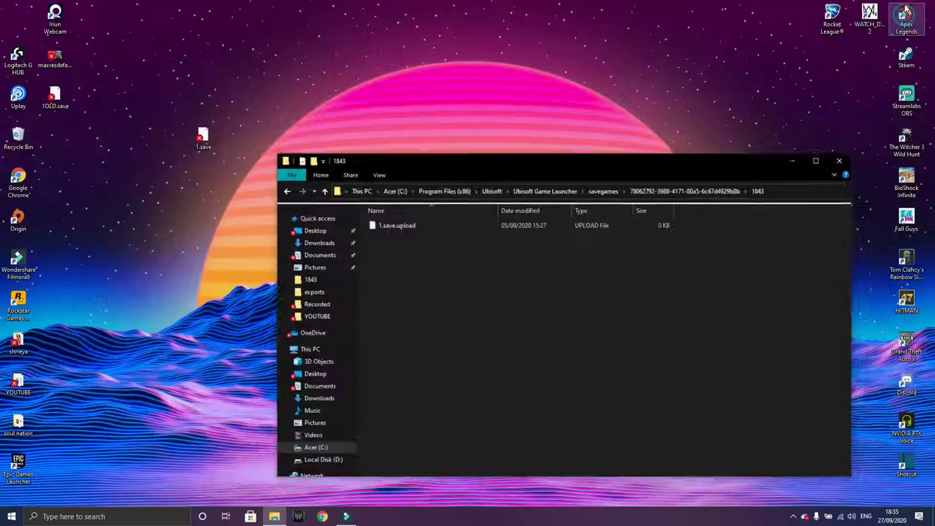
drag(203, 138, 201, 174)
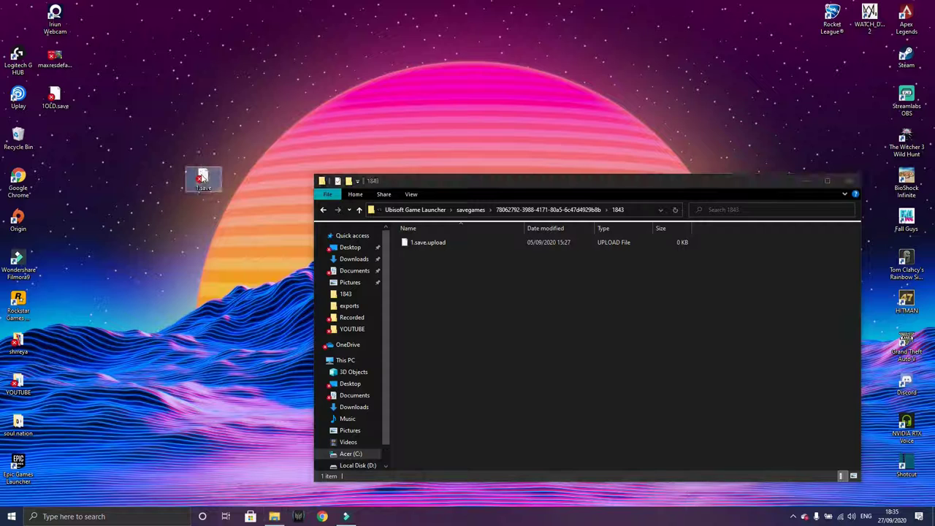
right_click(202, 177)
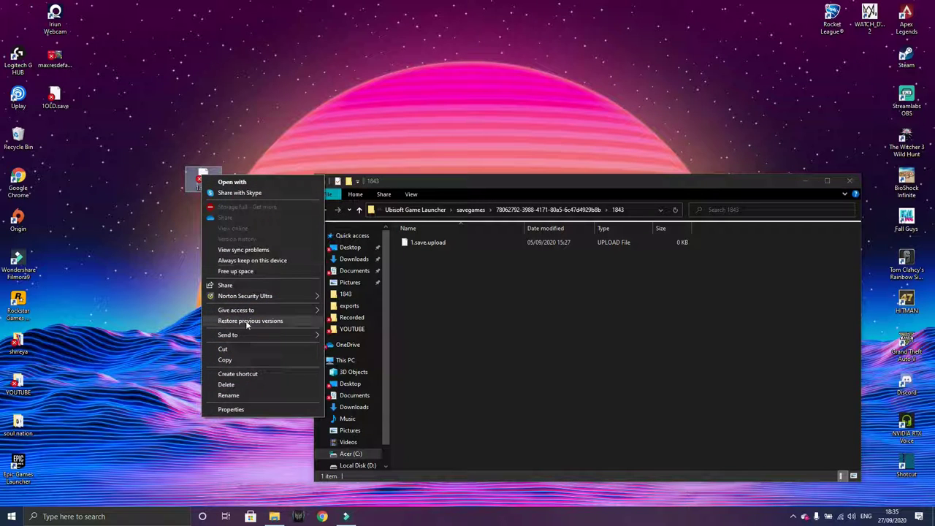
click(231, 360)
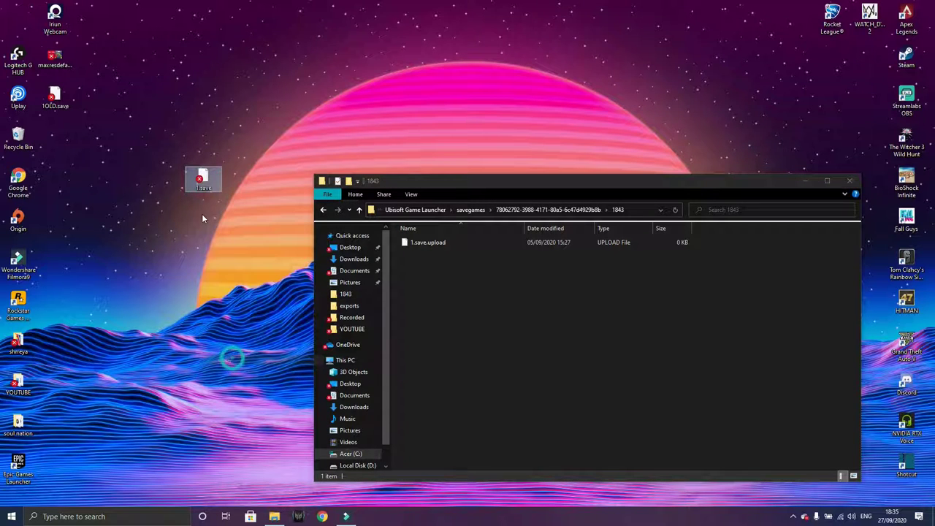
right_click(417, 285)
click(463, 352)
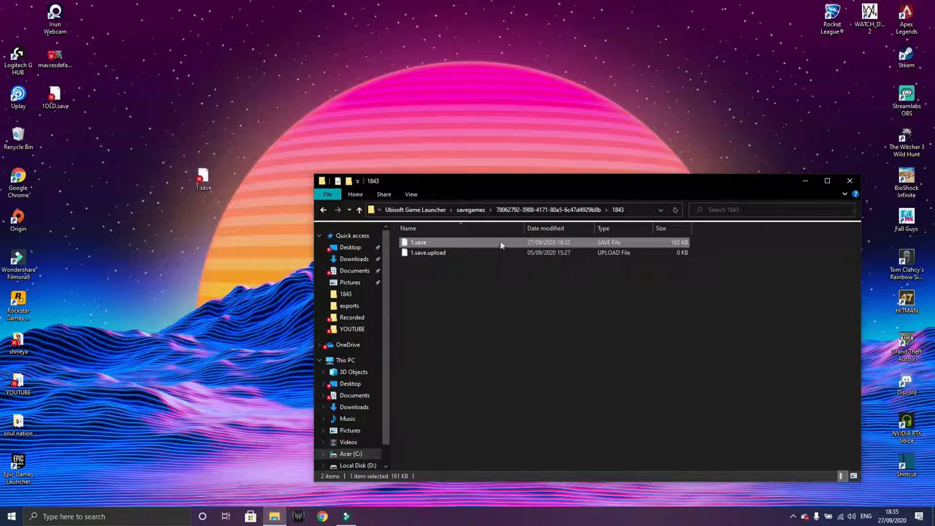
Move the desktop's 1.save file into the 1843 folder, replacing the file of the same name there
click(250, 272)
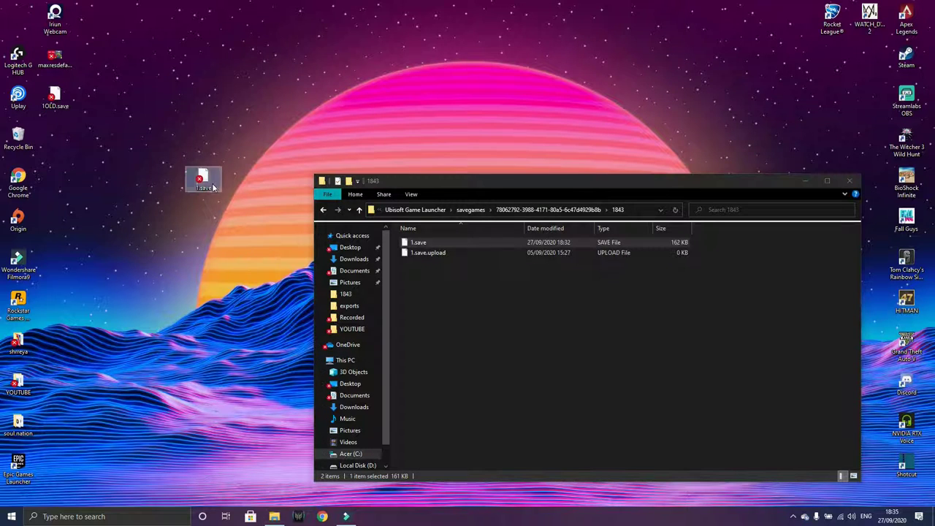
drag(211, 184, 207, 179)
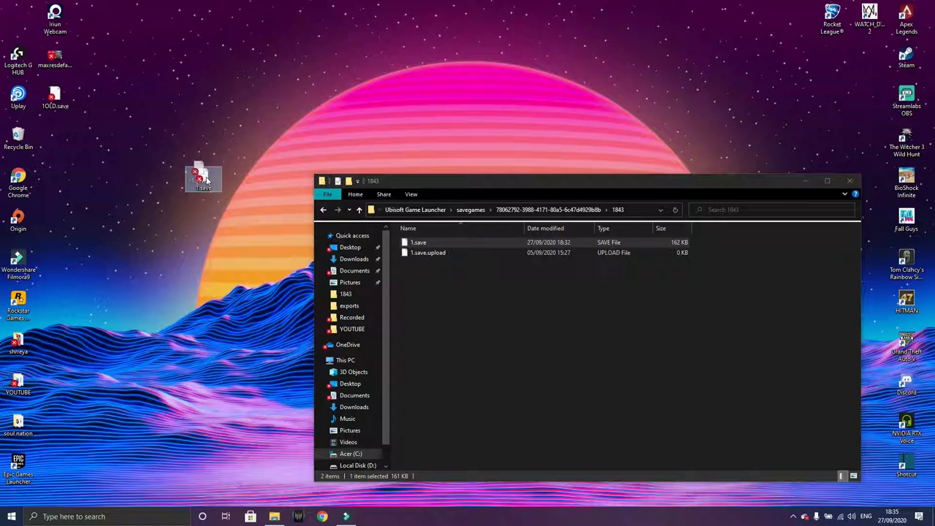
drag(207, 179, 471, 319)
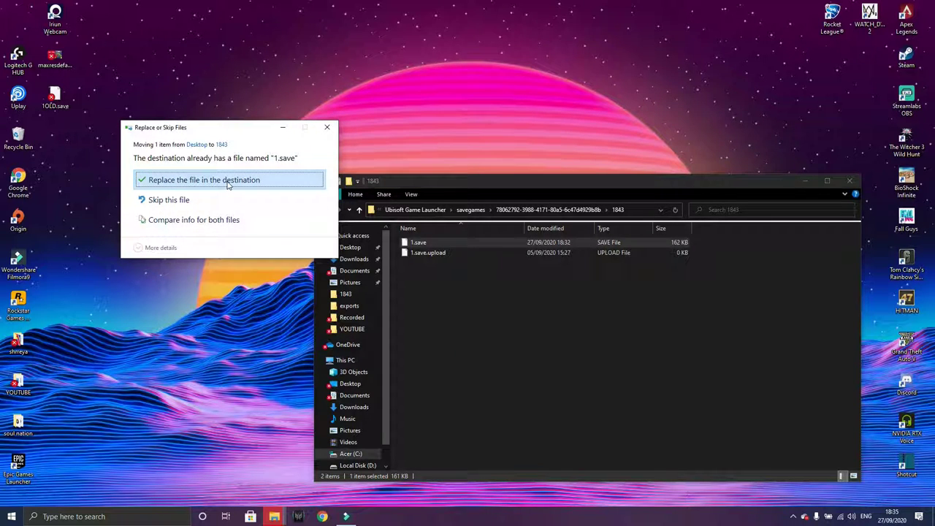
click(184, 181)
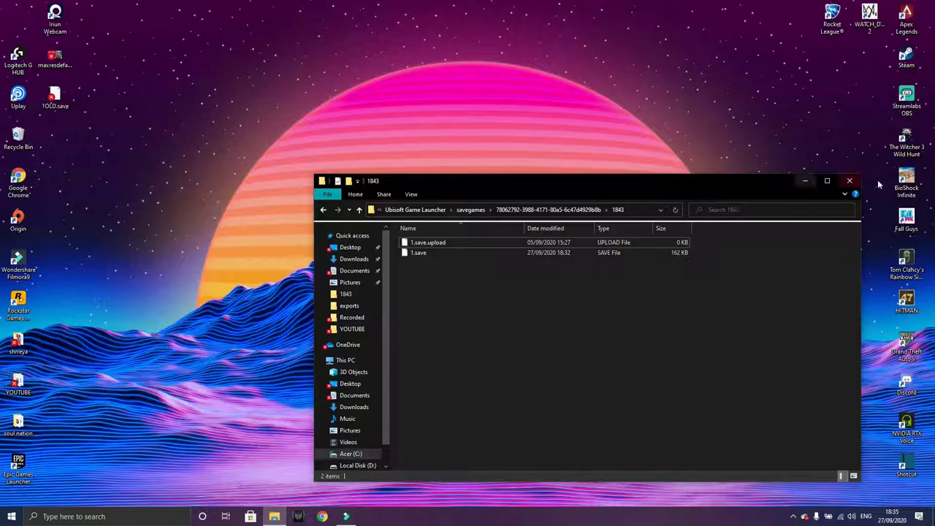
Close the File Explorer window and refresh the desktop
click(848, 181)
right_click(412, 172)
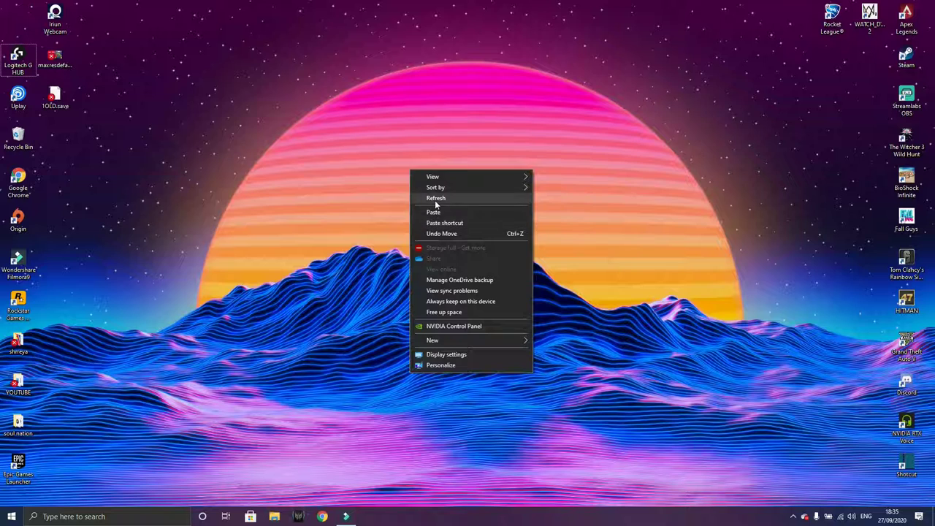
click(435, 200)
right_click(432, 203)
click(464, 229)
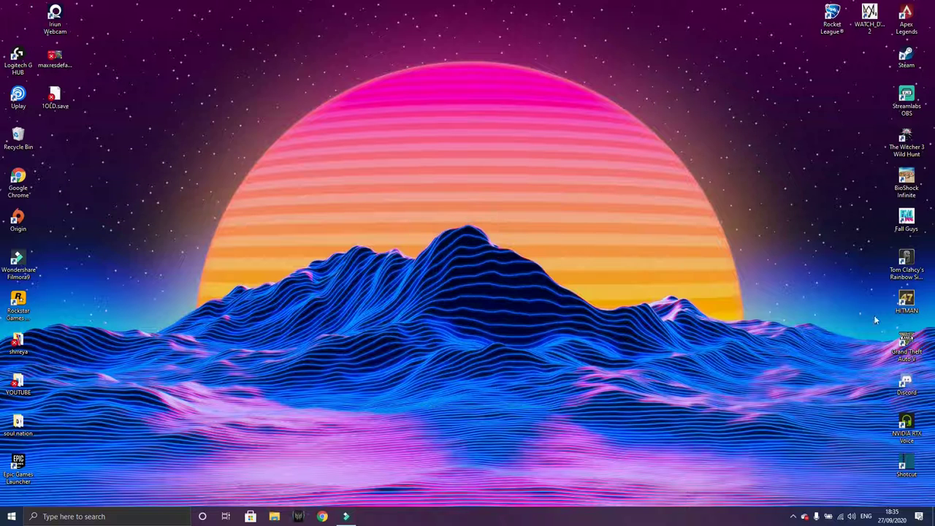
Launch Tom Clancy's Rainbow Six Siege from the desktop and keep the game window in front while it loads
double_click(906, 276)
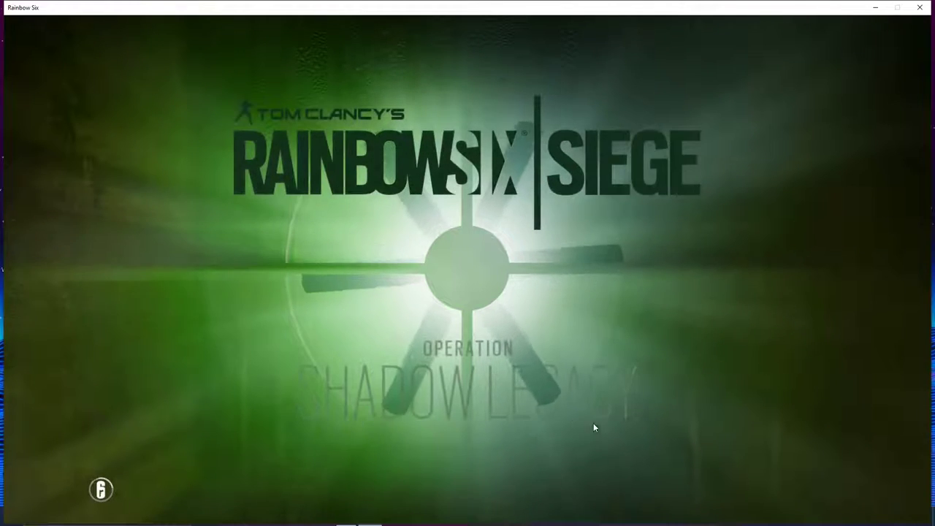
key(super)
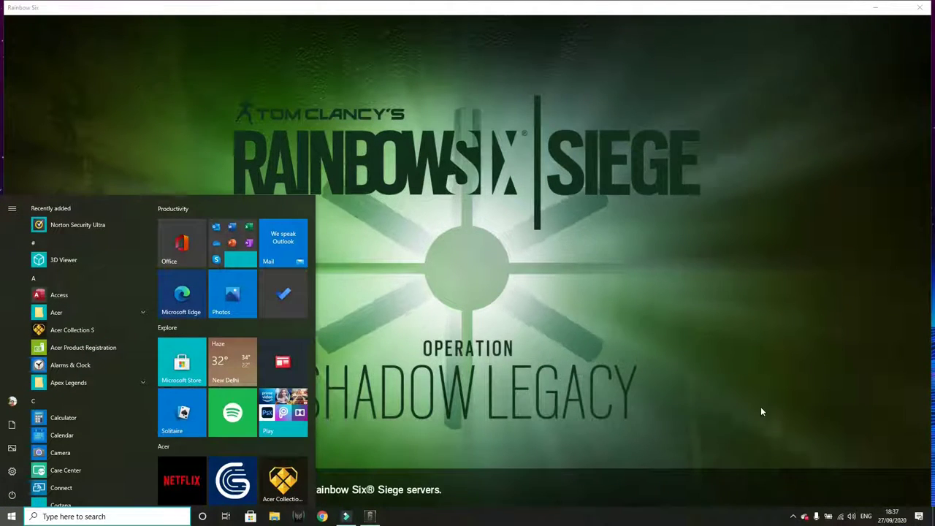
click(758, 407)
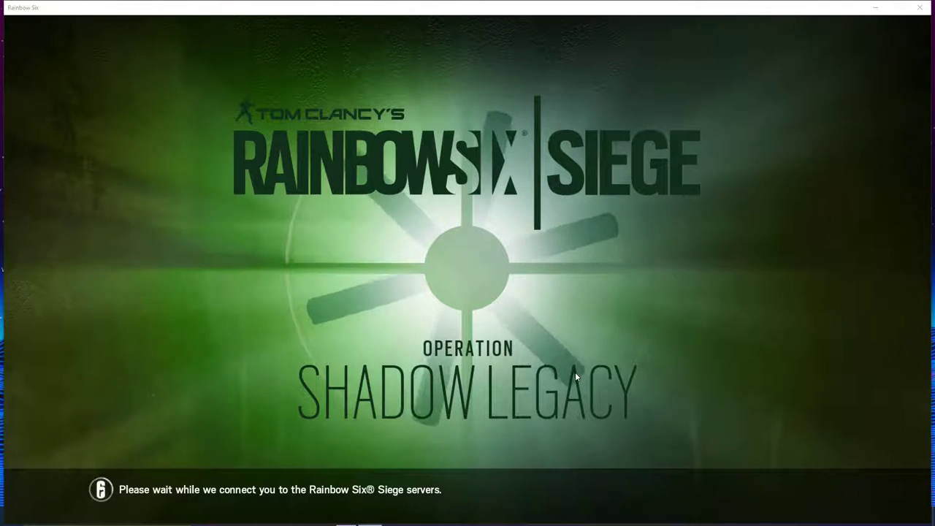
key(super)
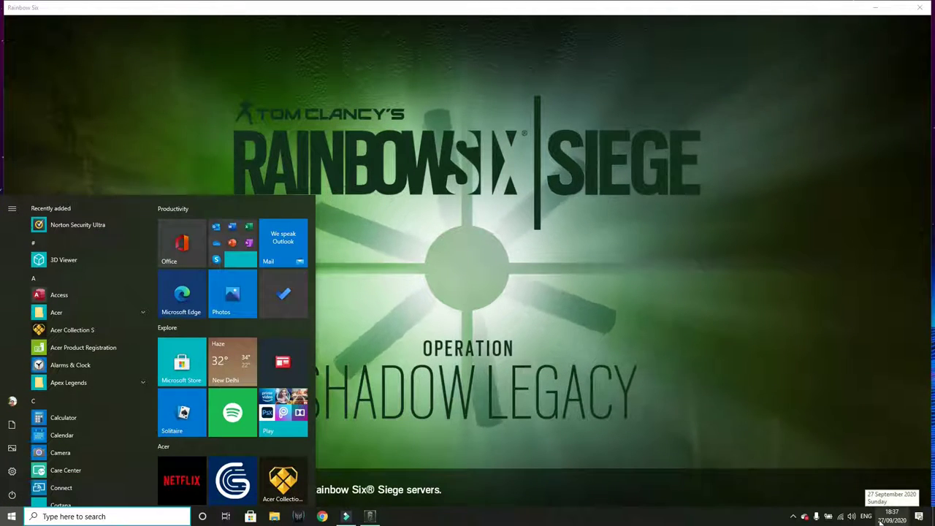
click(594, 421)
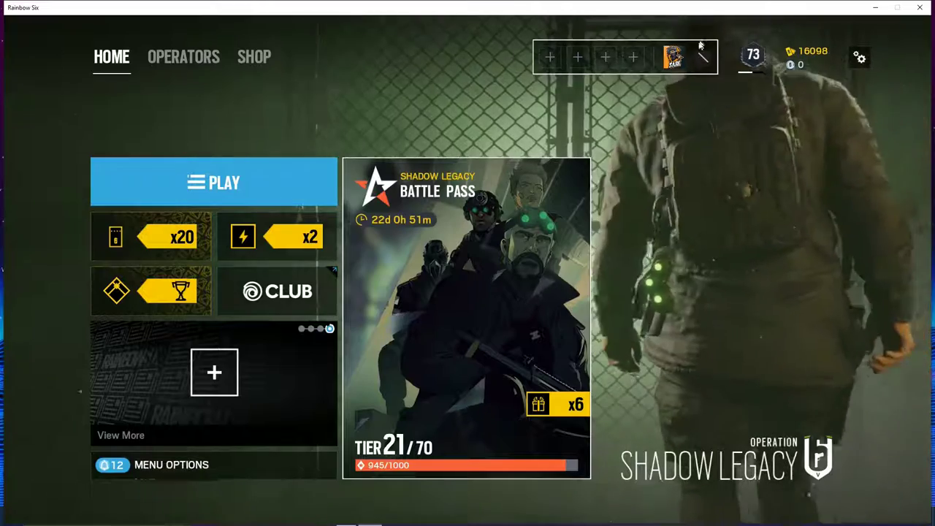
View the Attackers roster and the Defenders roster in the game's Operators section
click(211, 62)
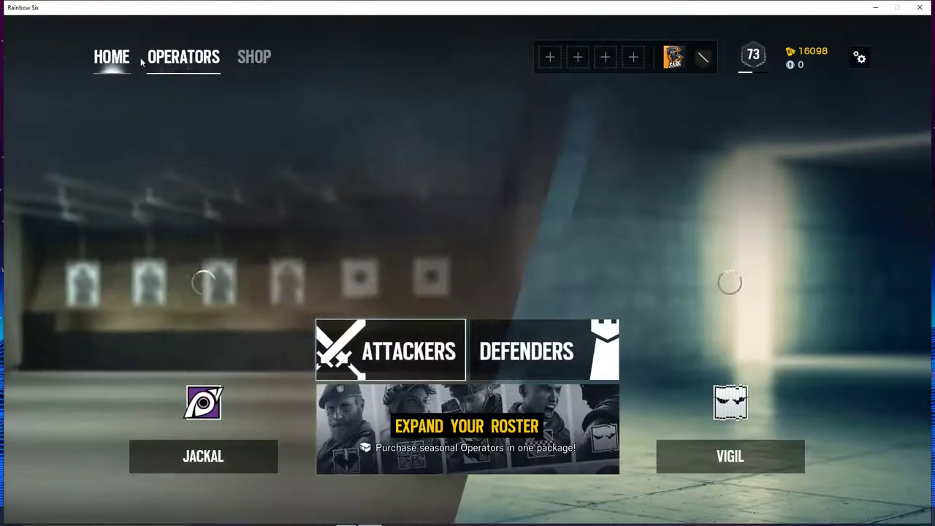
click(386, 345)
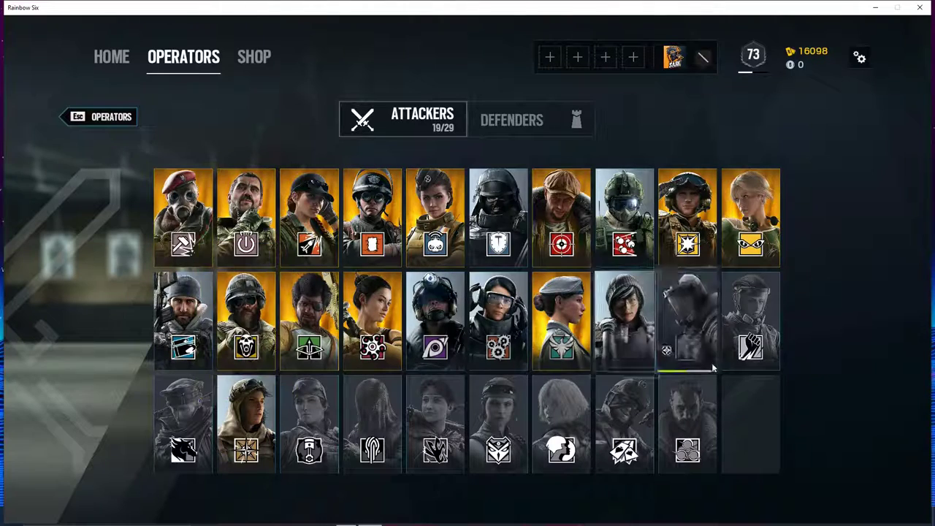
click(522, 99)
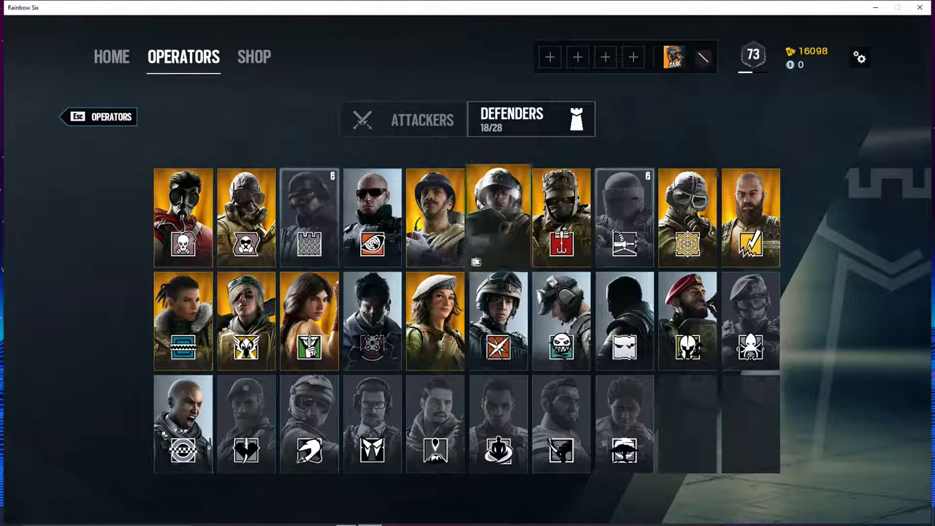
Return to the Attackers roster and open Sledge's headgear and loadout pages
click(423, 136)
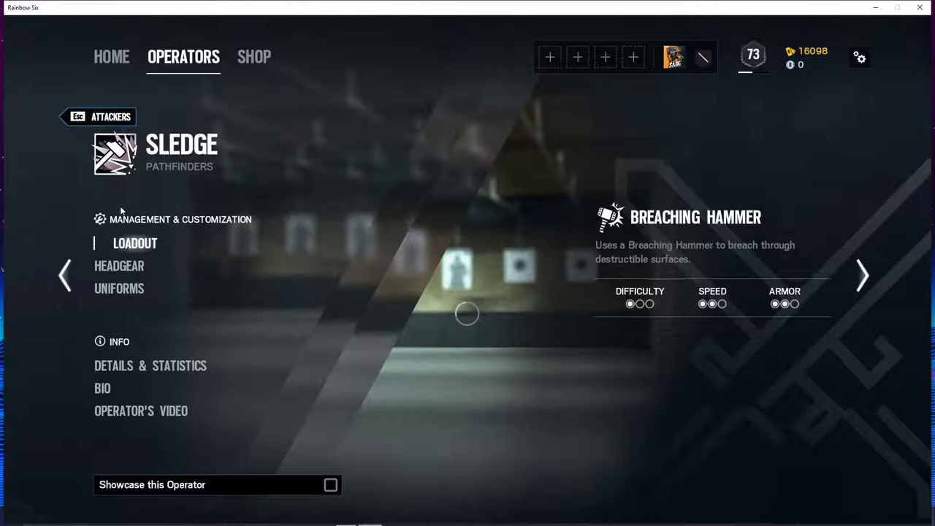
click(132, 268)
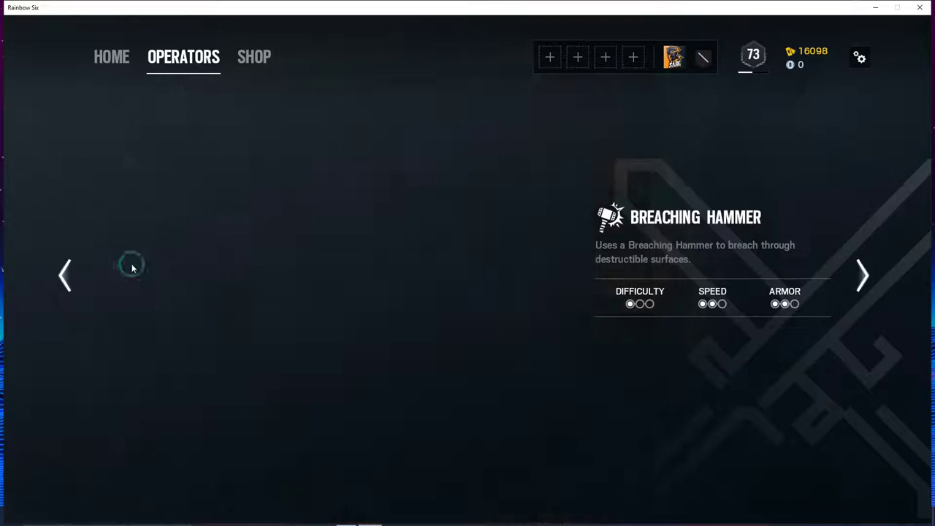
key(Escape)
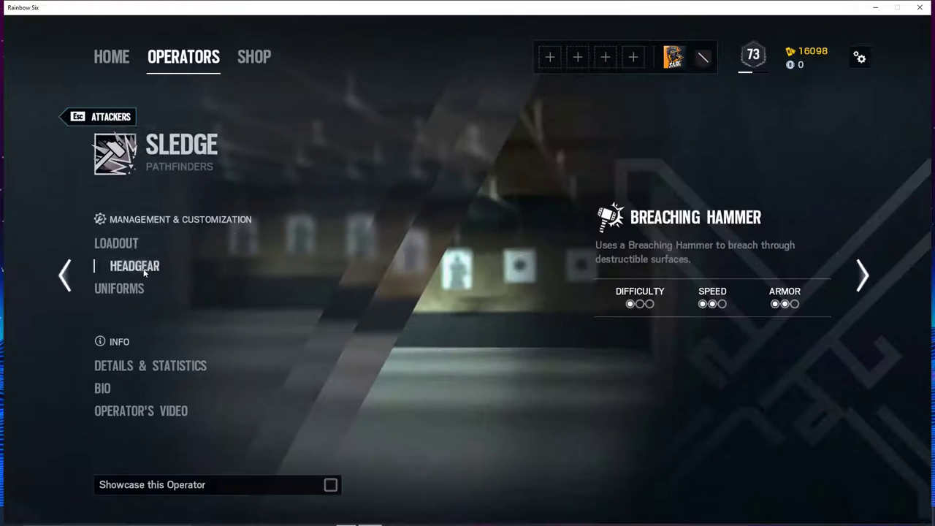
click(135, 246)
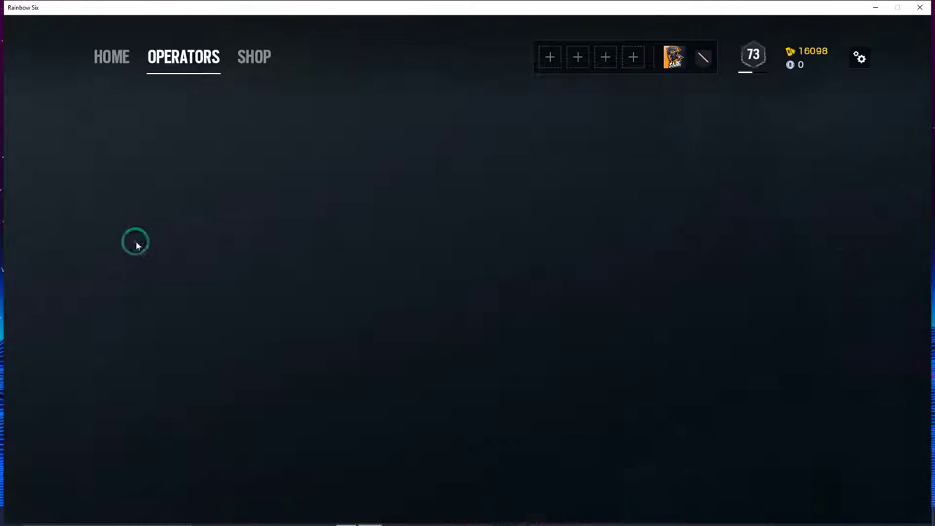